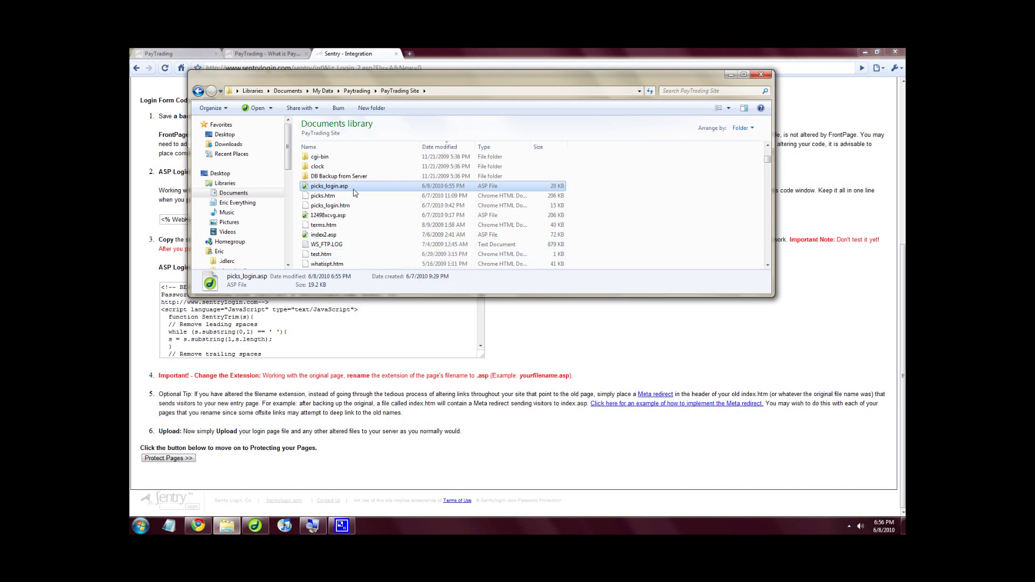
Check picks_login.asp and picks.htm in the PayTrading Site folder, then close the folder window.
left_click(332, 198)
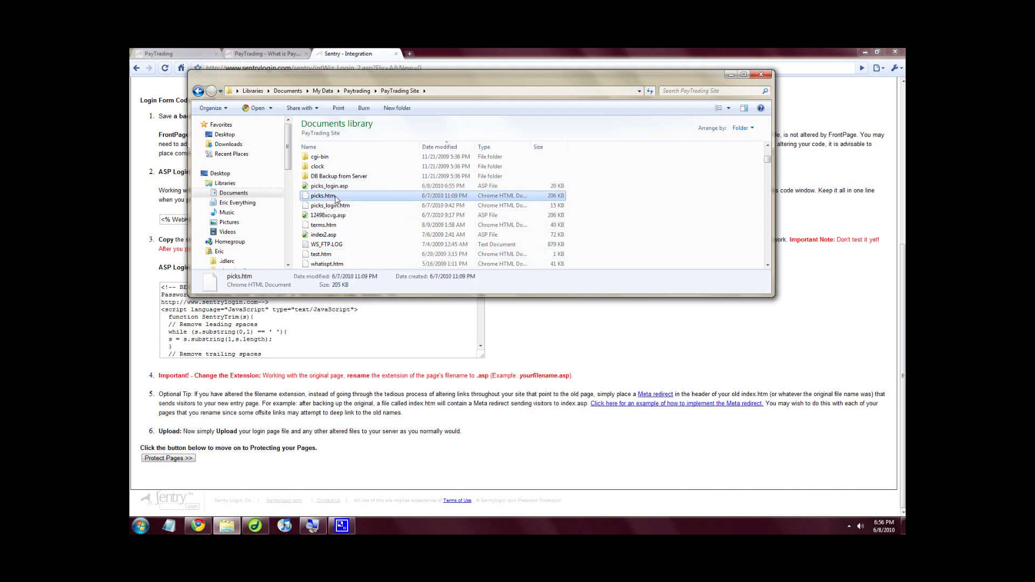
left_click(641, 198)
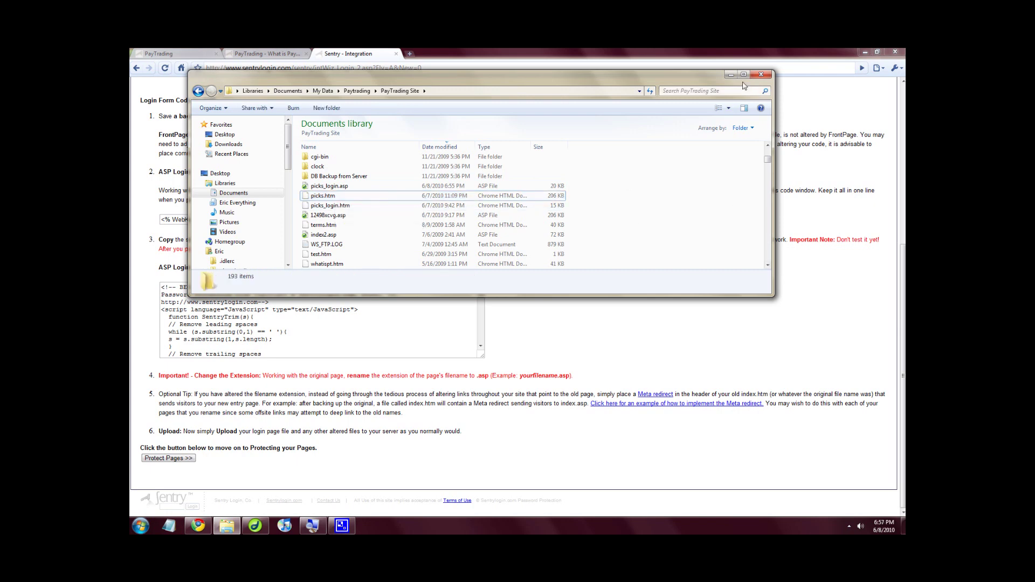
left_click(761, 75)
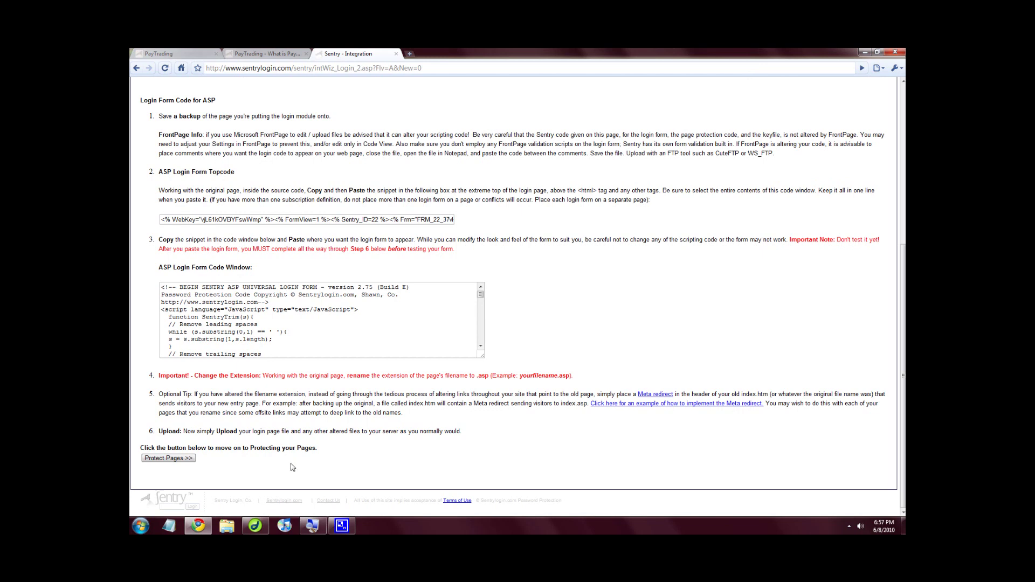
In Dreamweaver, dismiss the moved-file warning and cancel saving the open login page.
left_click(255, 525)
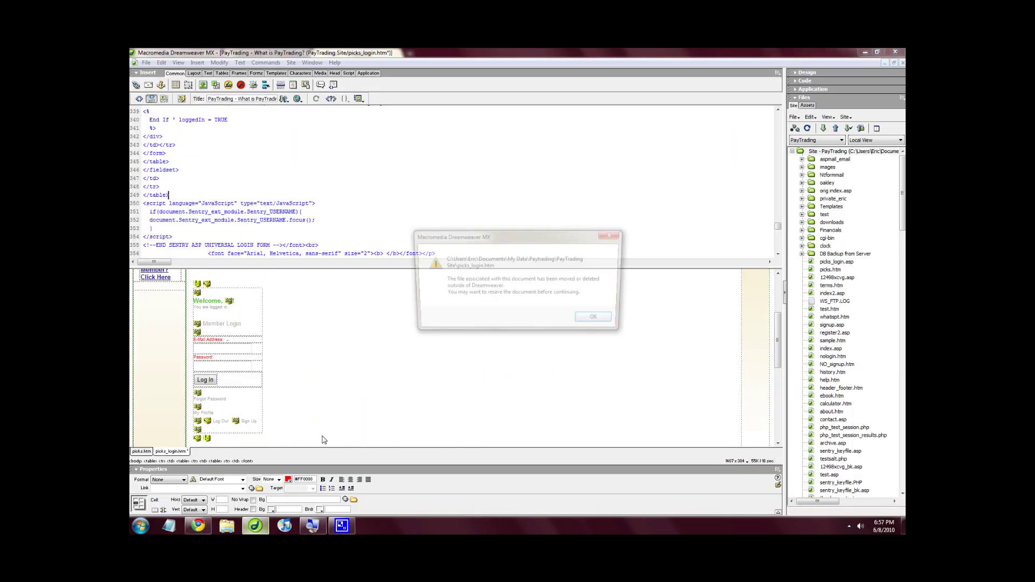
left_click(594, 320)
key("ctrl+s")
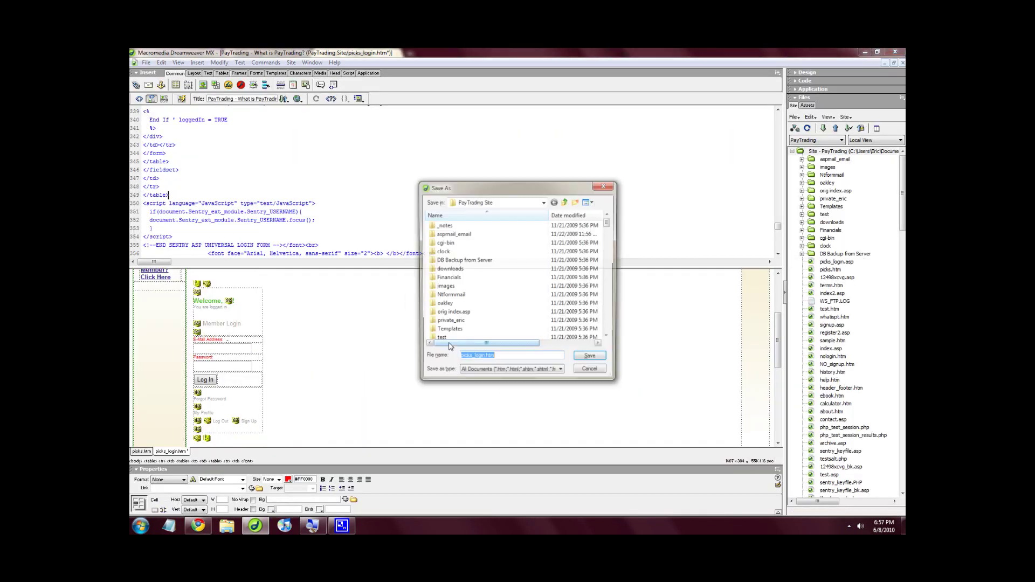
left_click(591, 372)
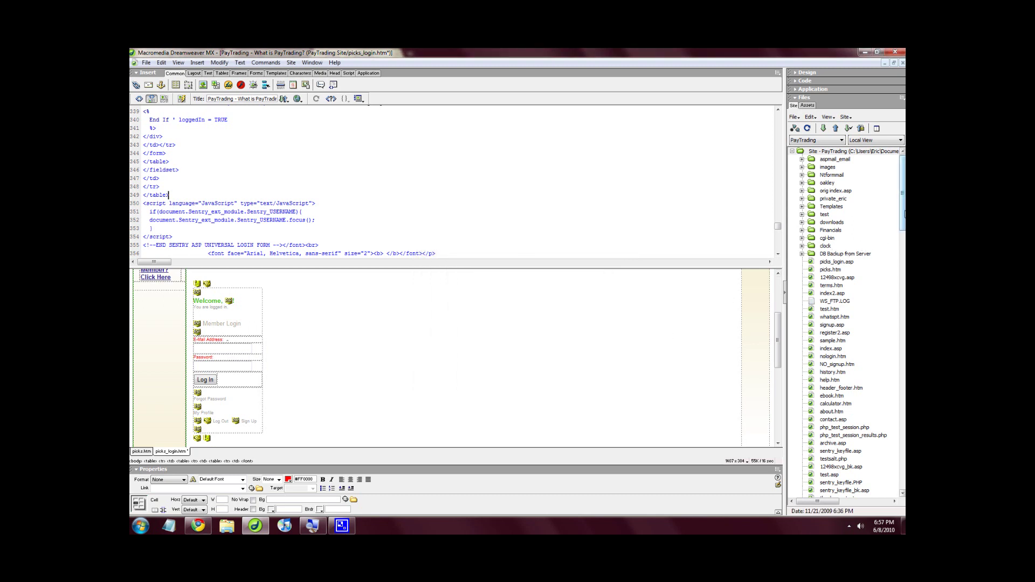
mouse_move(905, 216)
left_mouse_down()
mouse_move(905, 226)
mouse_move(905, 215)
left_mouse_up()
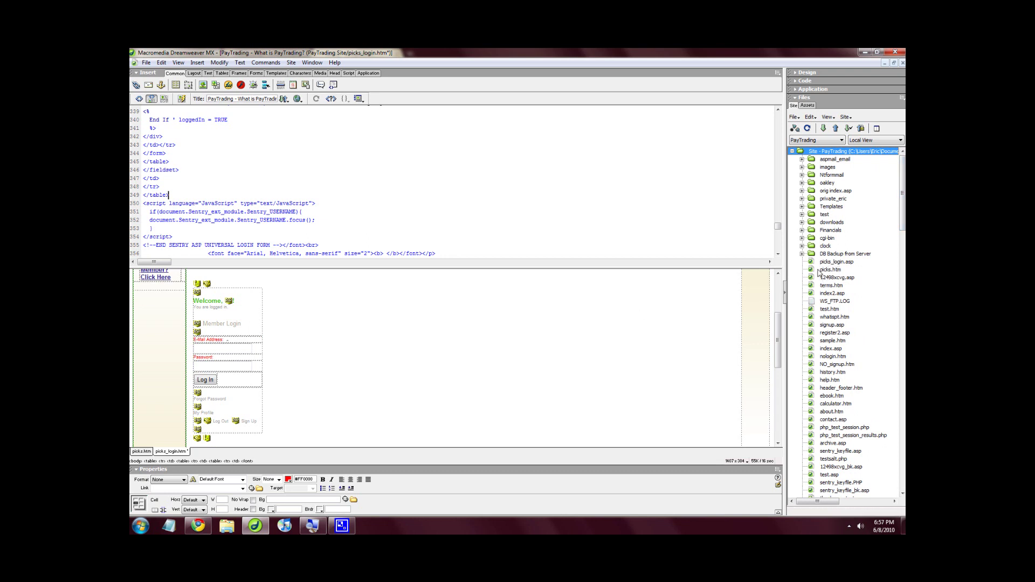
Select picks_login.asp in the Files panel and Put it to the web server.
left_click(816, 272)
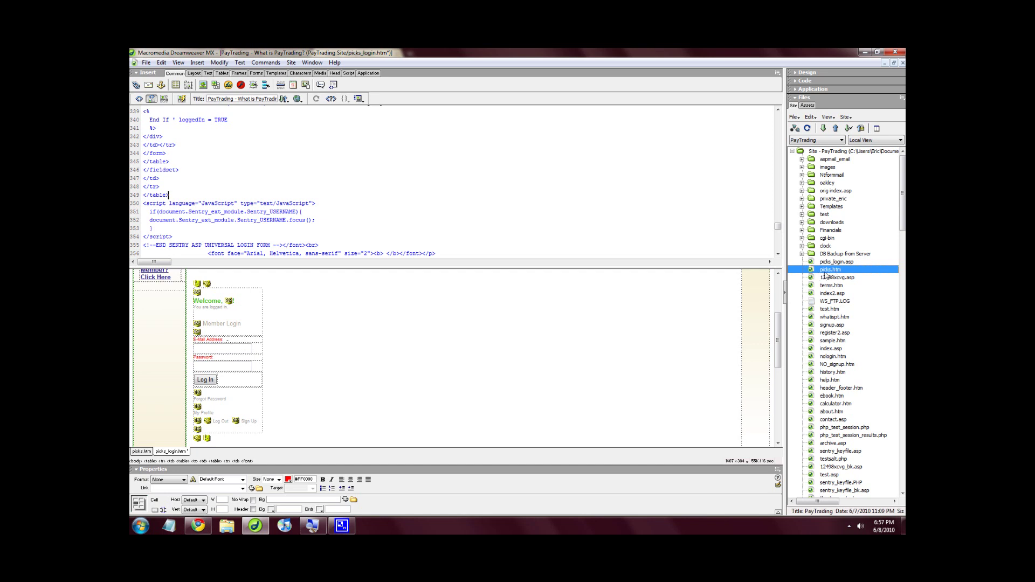
left_click(818, 263)
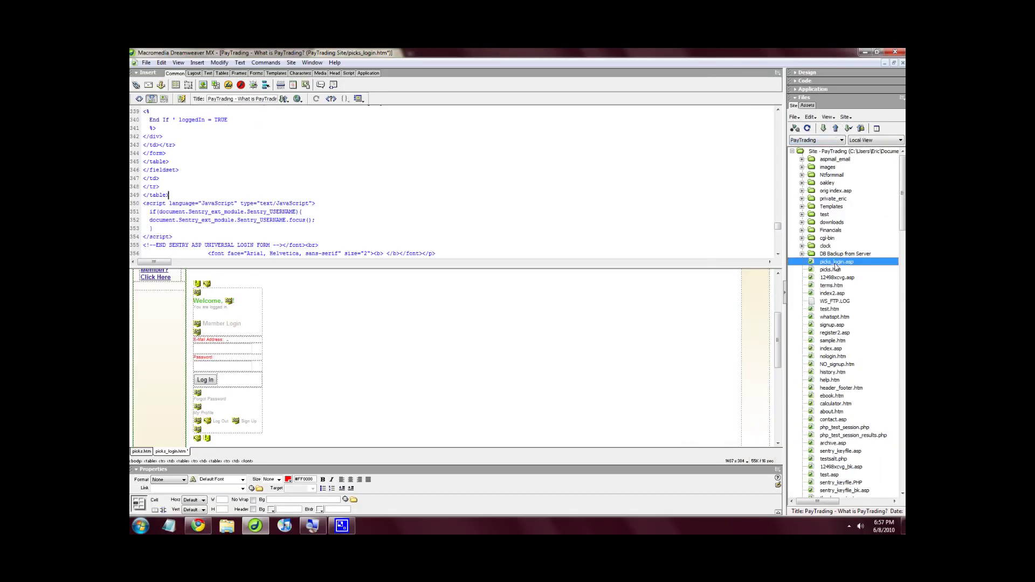
left_click(836, 128)
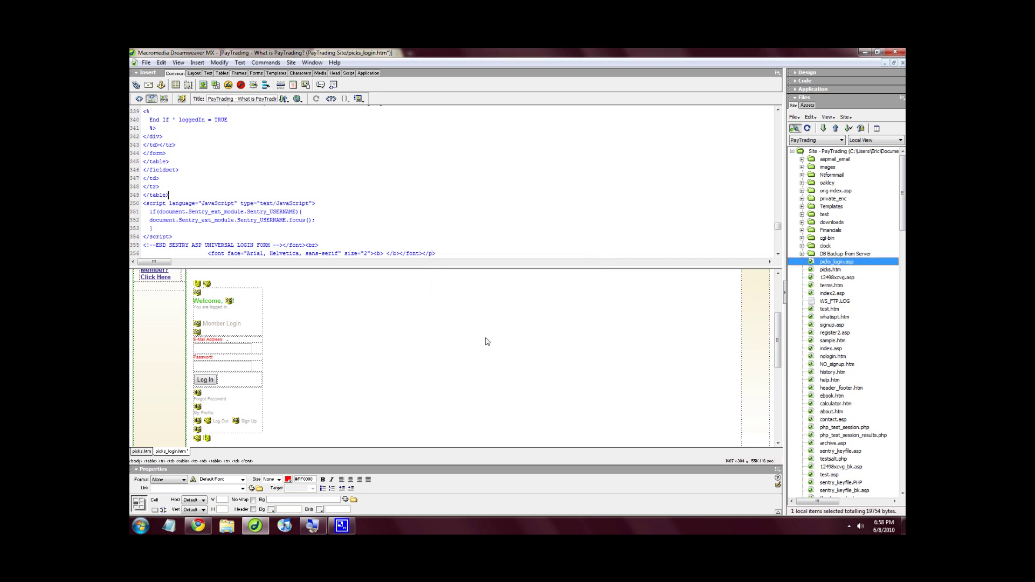
left_click(534, 334)
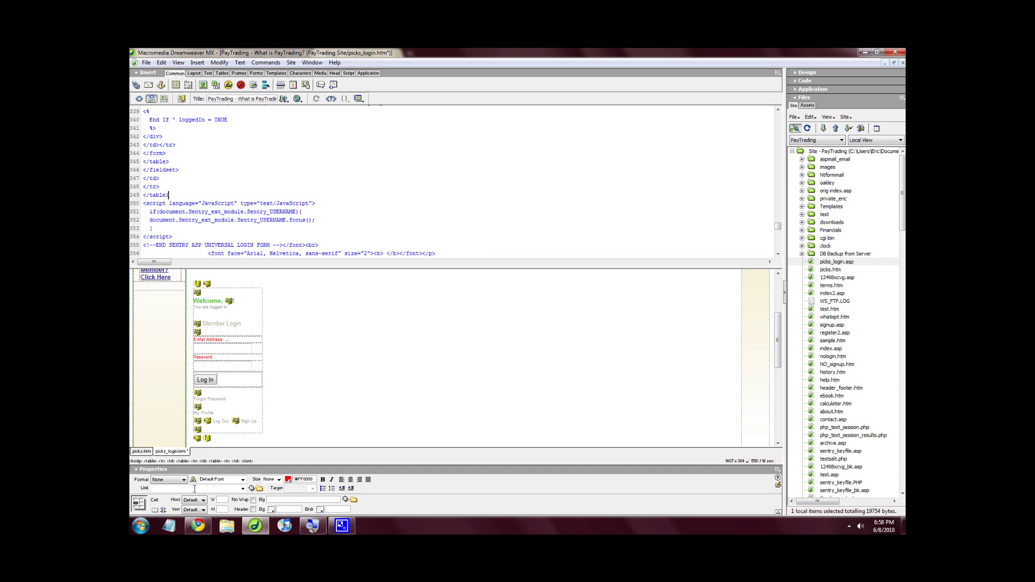
Load the live picks_login page with .htm changed to .asp, then return to the Sentry Integration tab.
left_click(197, 527)
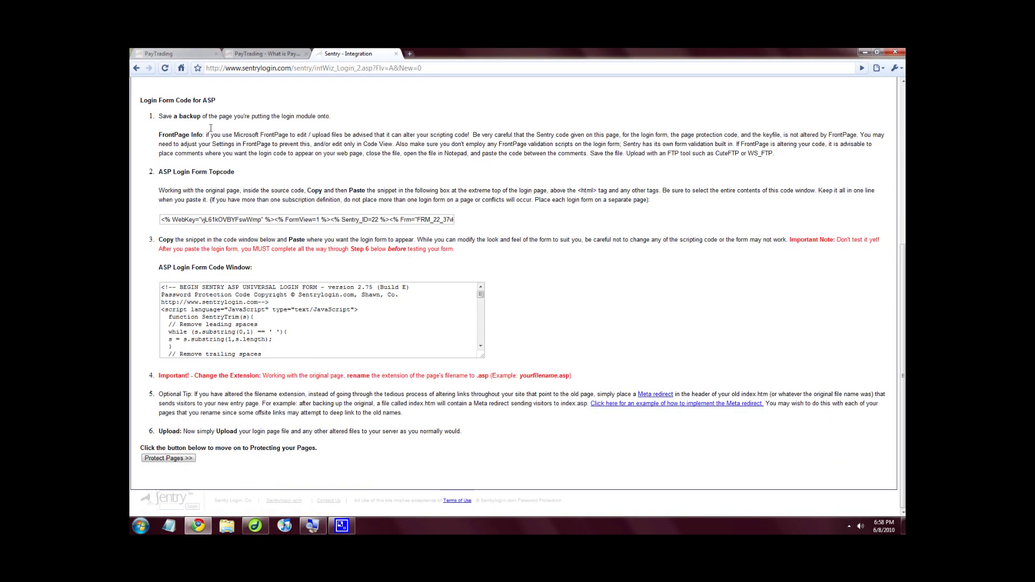
left_click(197, 55)
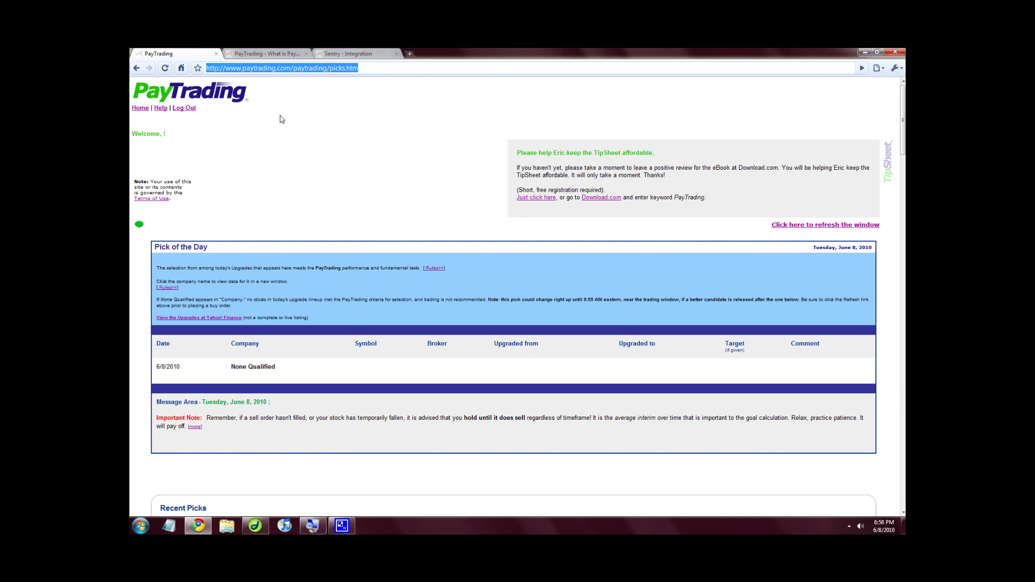
left_click(260, 55)
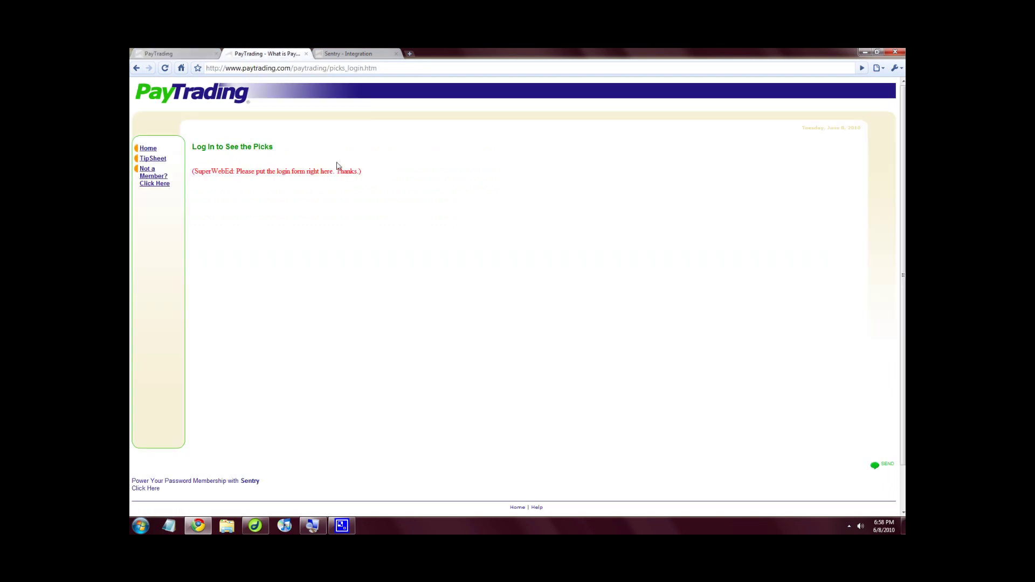
left_click(366, 69)
left_click(366, 69)
left_click_drag(366, 69, 379, 68)
type("asp")
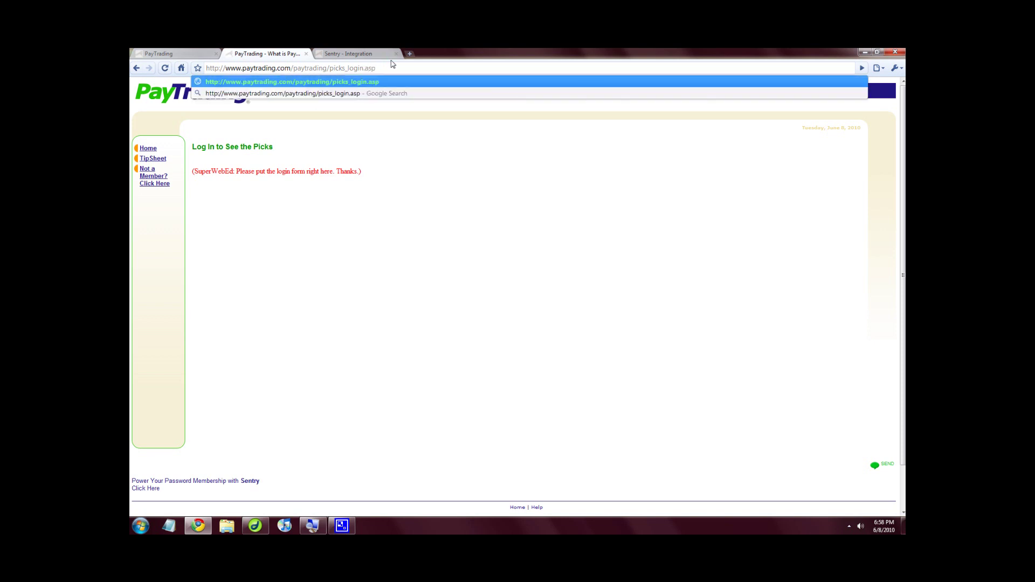
key("Return")
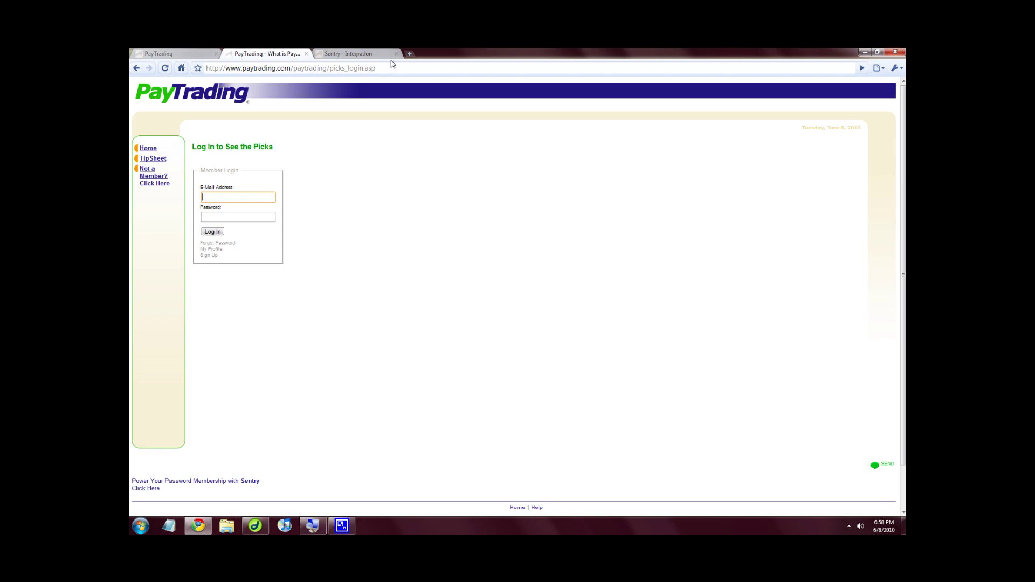
left_click(366, 54)
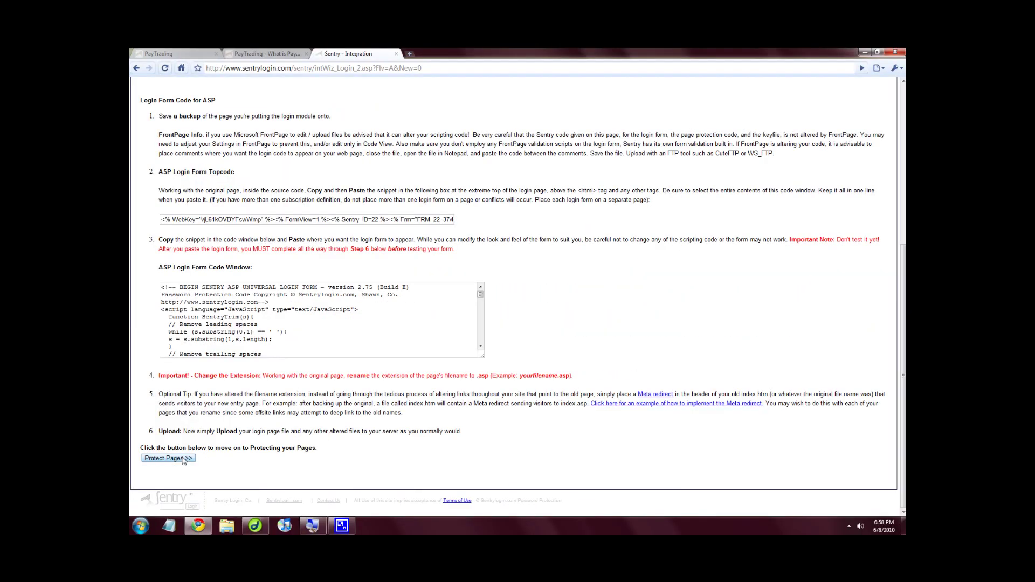
In Sentry's Protect Pages step, generate code allowing ANY logged-in member.
left_click(184, 459)
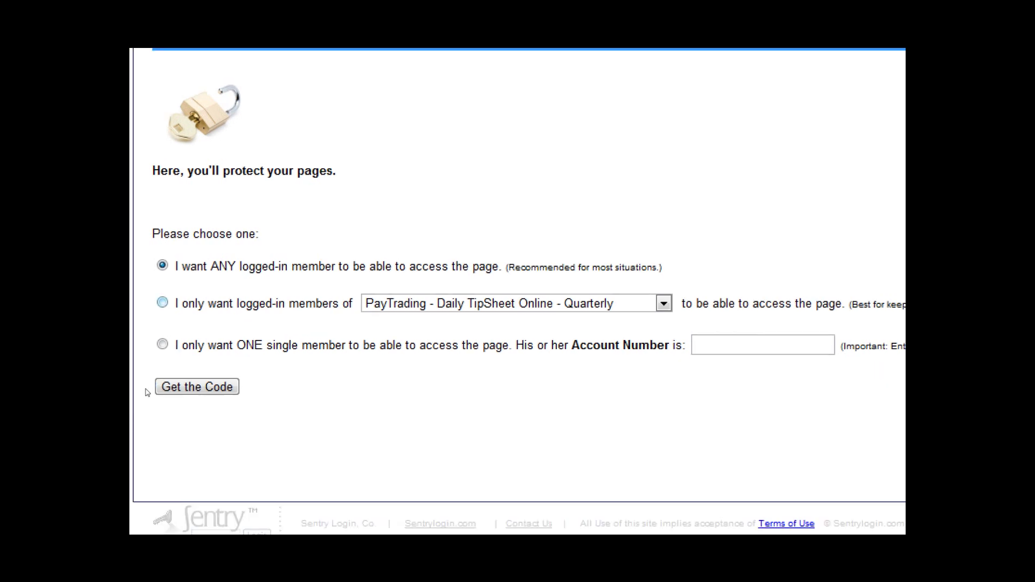
left_click(163, 302)
left_click(162, 344)
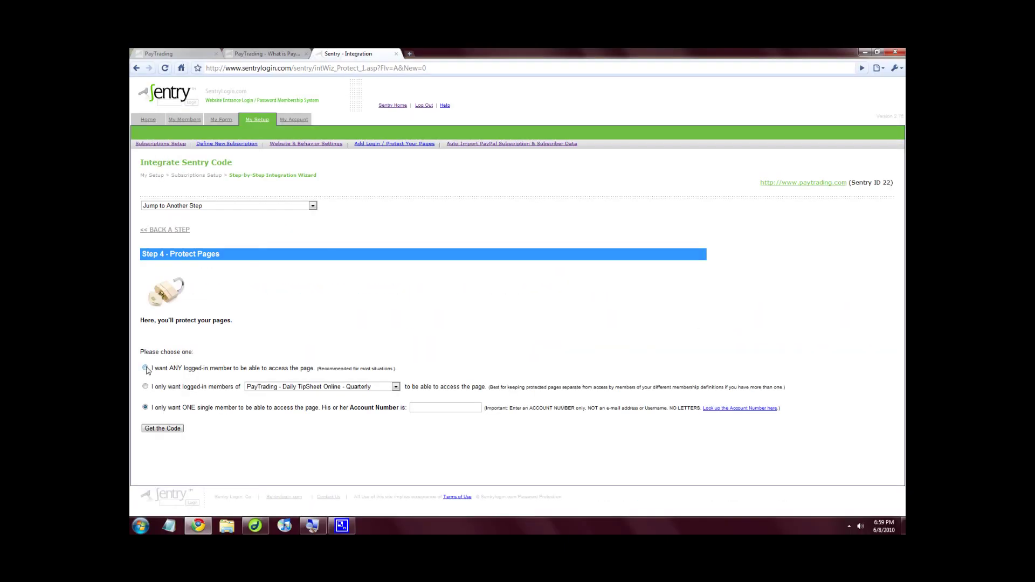
left_click(145, 368)
left_click(176, 431)
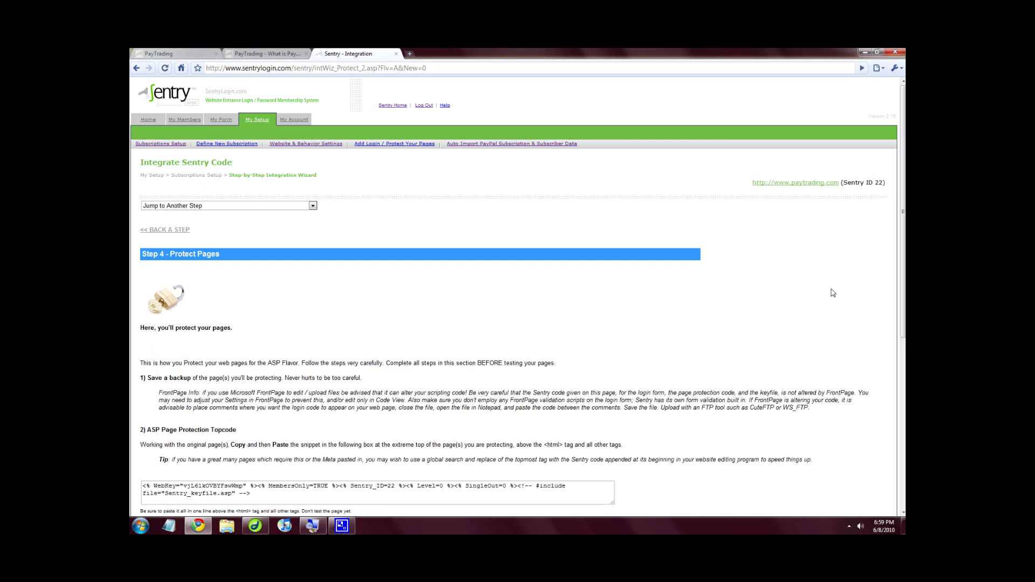
Select the entire ASP protection topcode snippet ready to copy.
left_click_drag(903, 296, 903, 415)
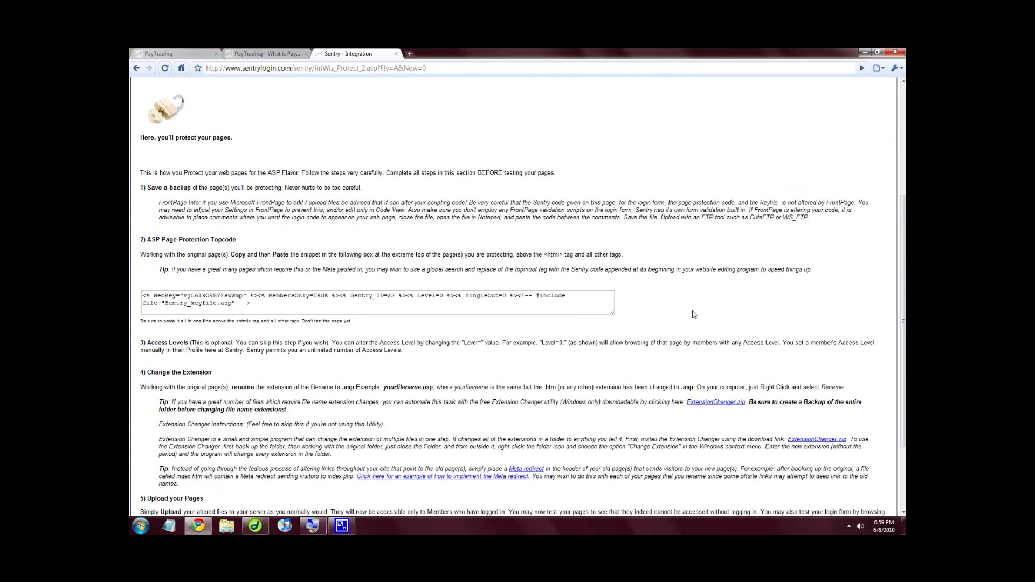
left_click(272, 305)
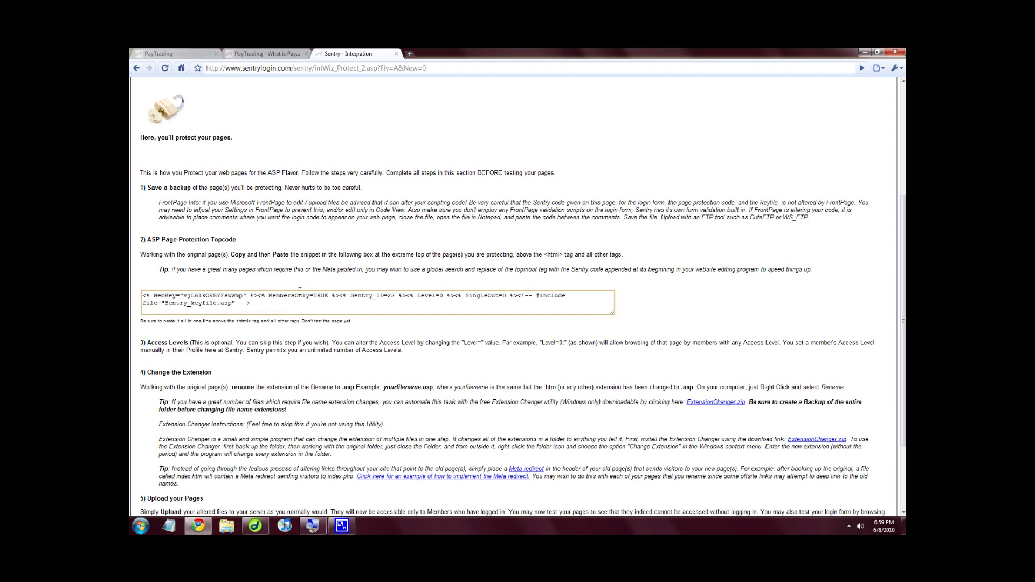
key("ctrl+a")
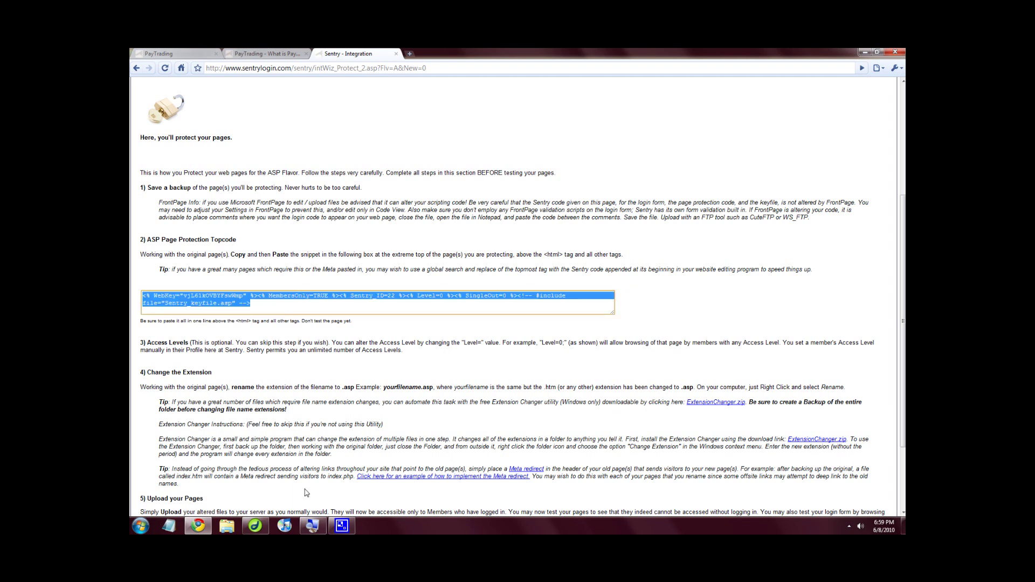
left_click(255, 525)
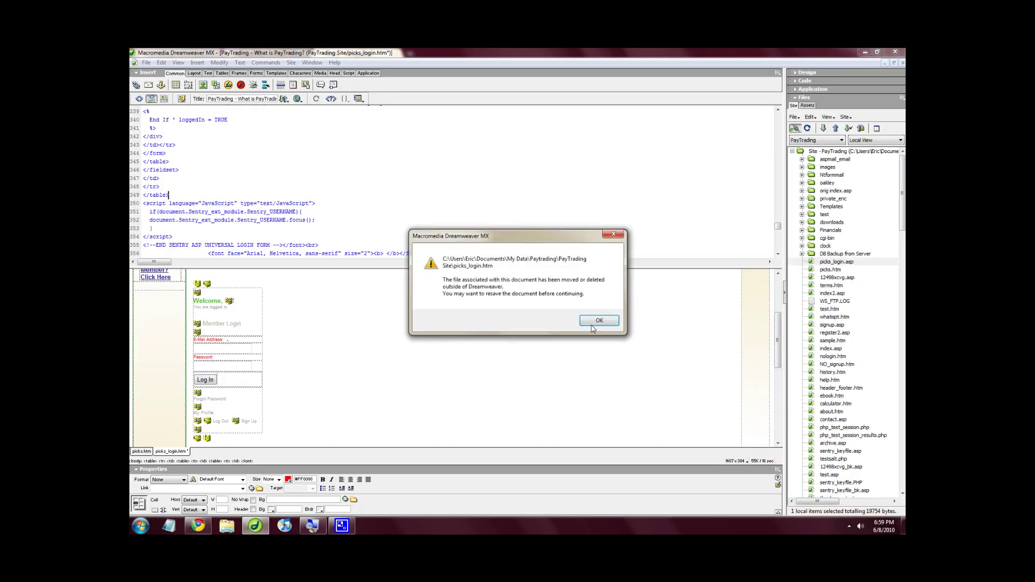
Replace the old WebKey line at the top of picks.htm with Sentry's protection code and save.
left_click(600, 321)
left_click(142, 451)
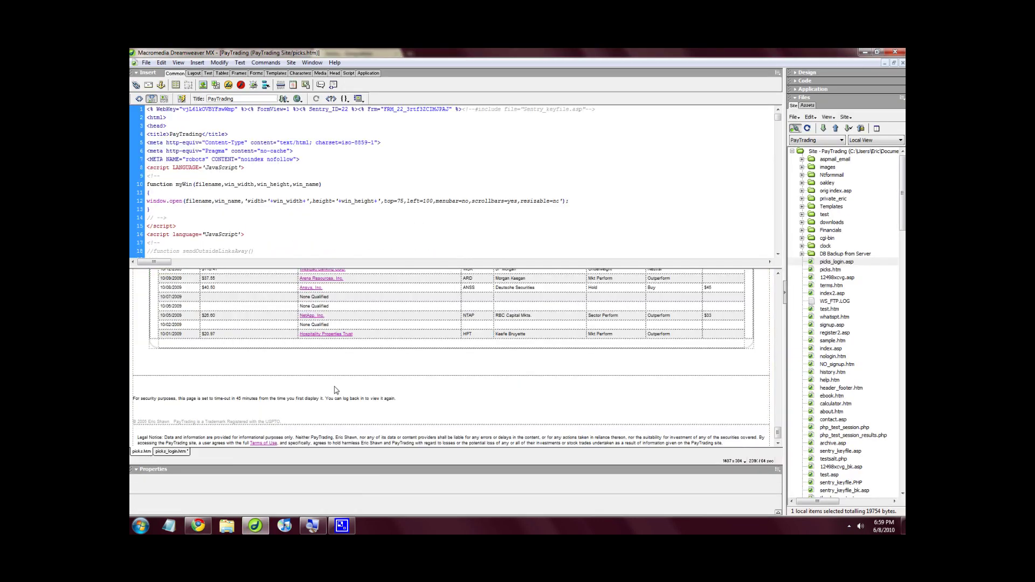
left_click(561, 206)
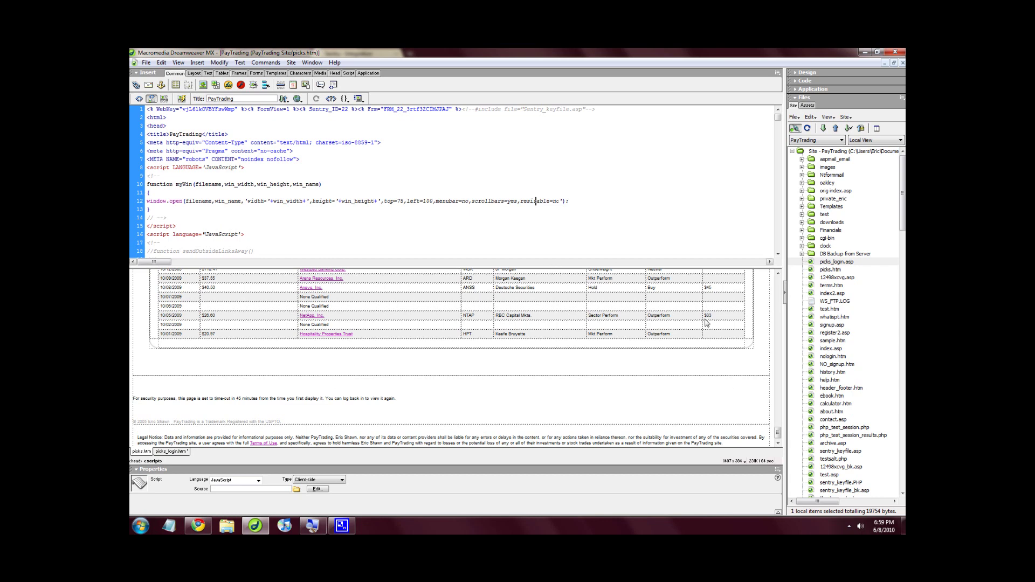
left_click_drag(778, 434, 777, 322)
left_click(412, 222)
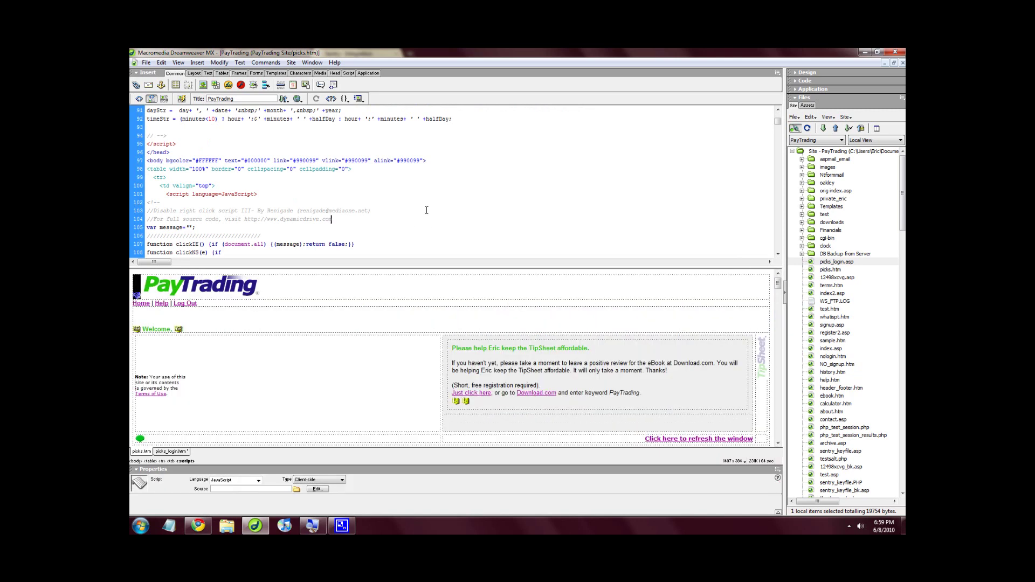
scroll(739, 198, "up", 20)
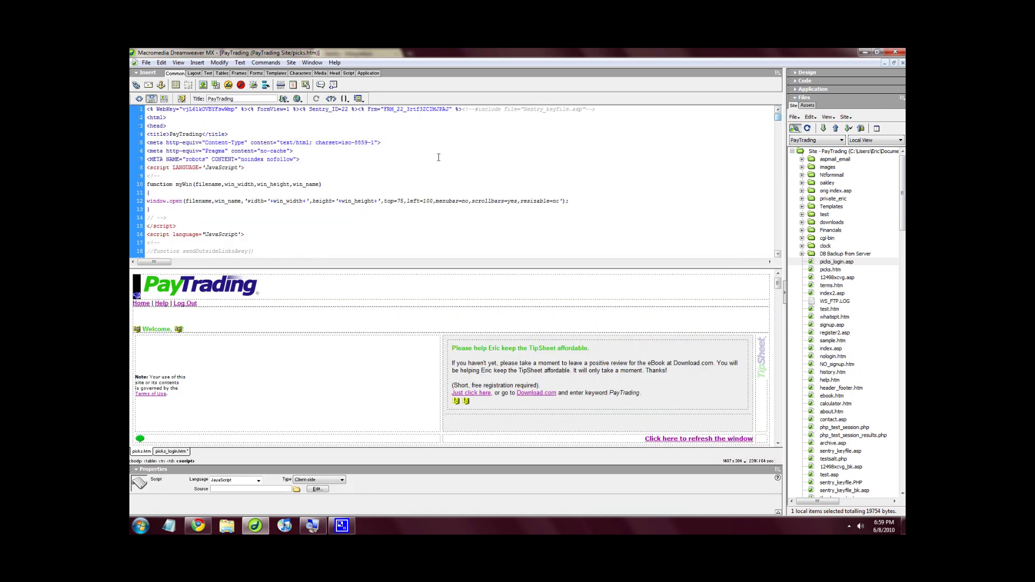
triple_click(199, 109)
key("Delete")
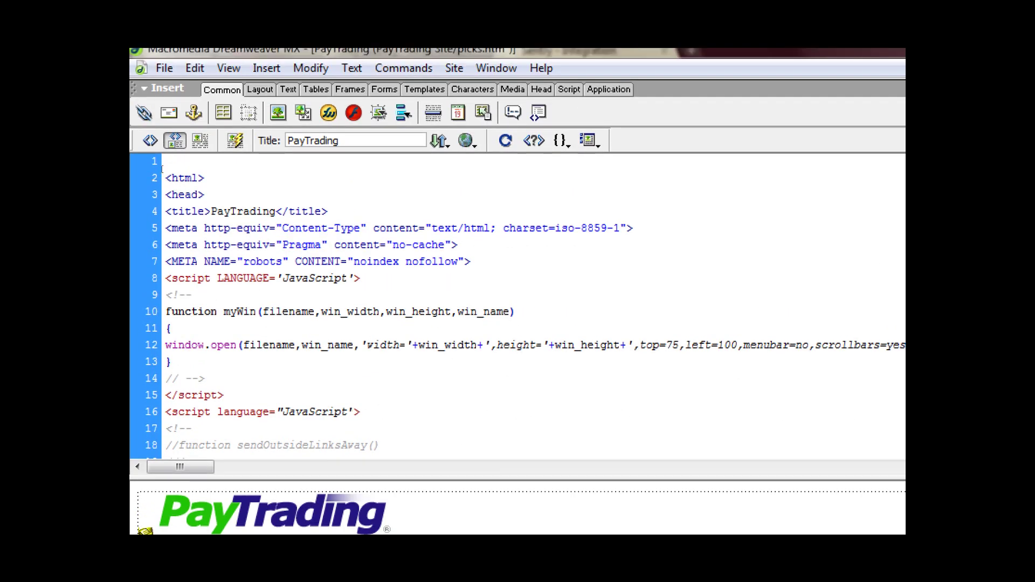
key("ctrl+z")
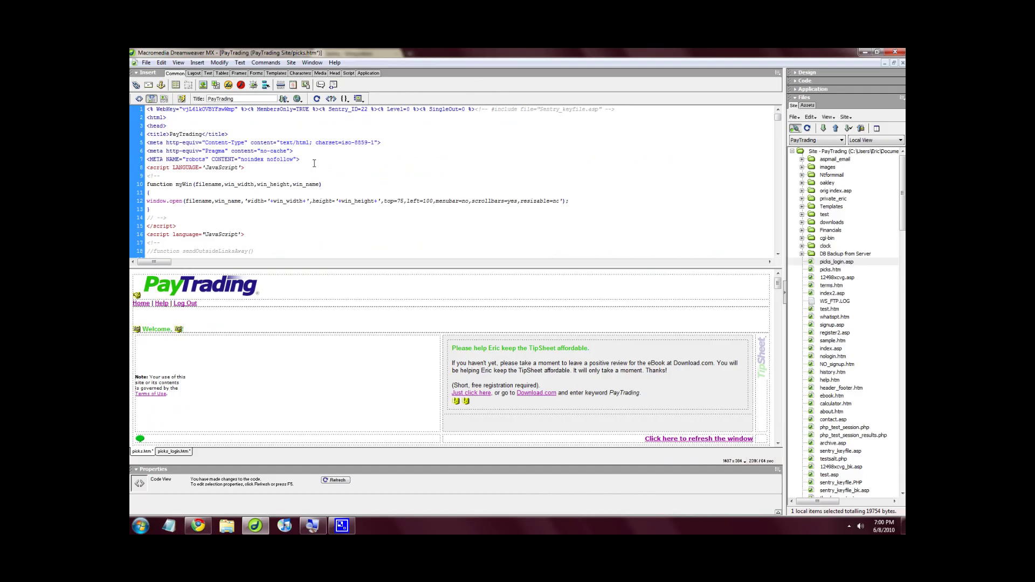
key("ctrl+s")
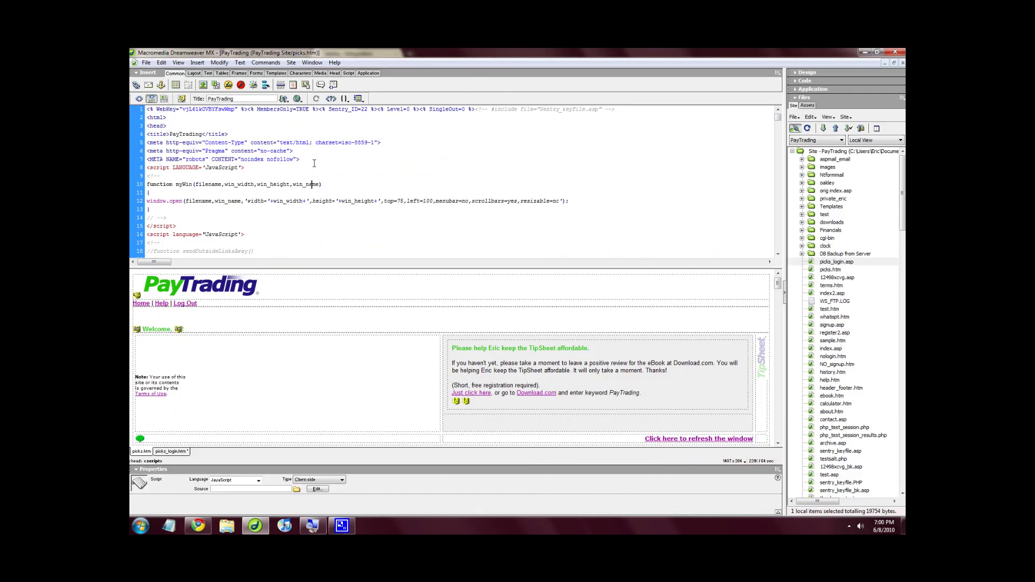
Close picks.htm and picks_login.htm, answering the save prompt, then select picks.htm in the Files panel.
right_click(147, 453)
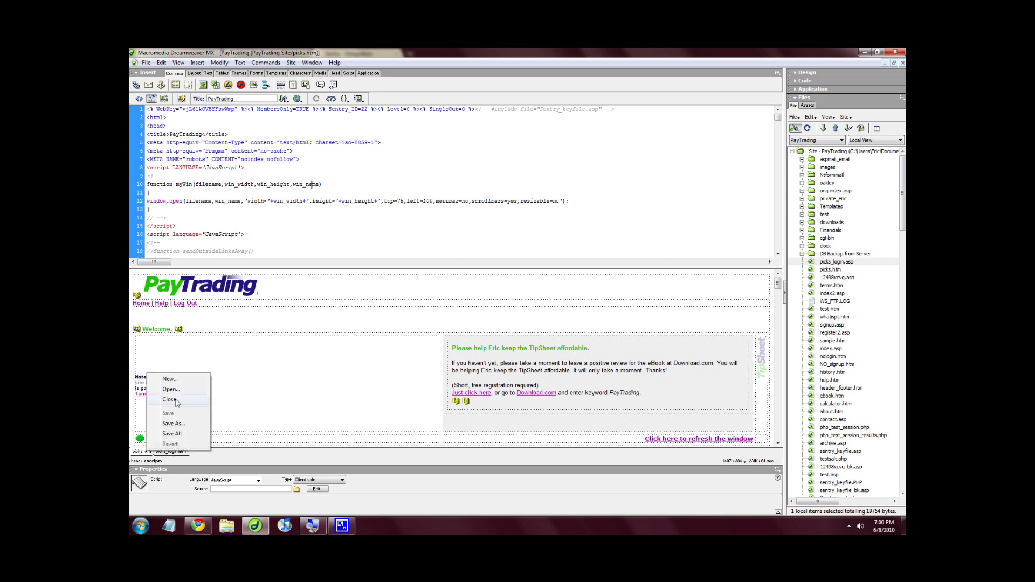
left_click(169, 399)
right_click(162, 452)
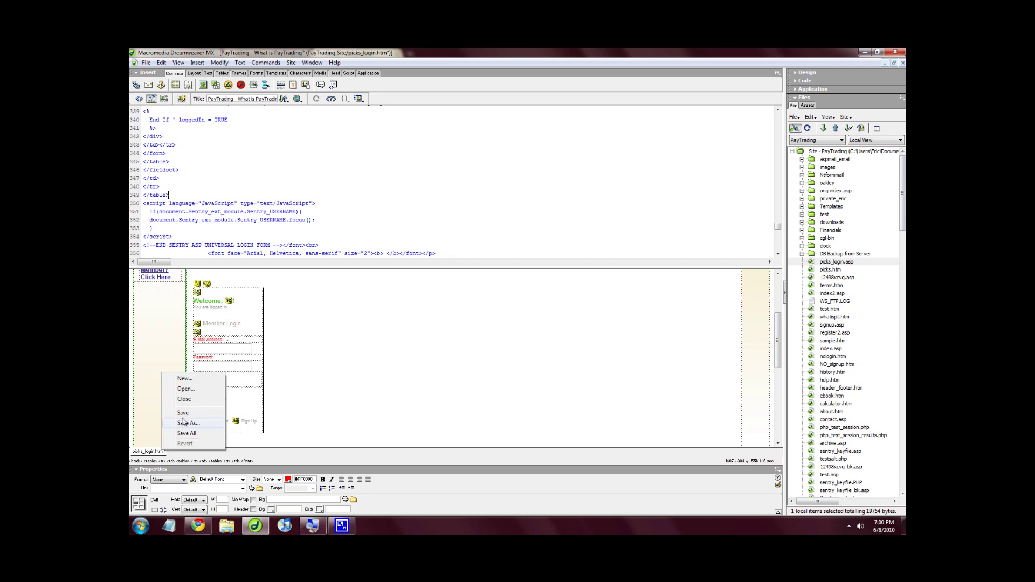
left_click(184, 401)
left_click(515, 308)
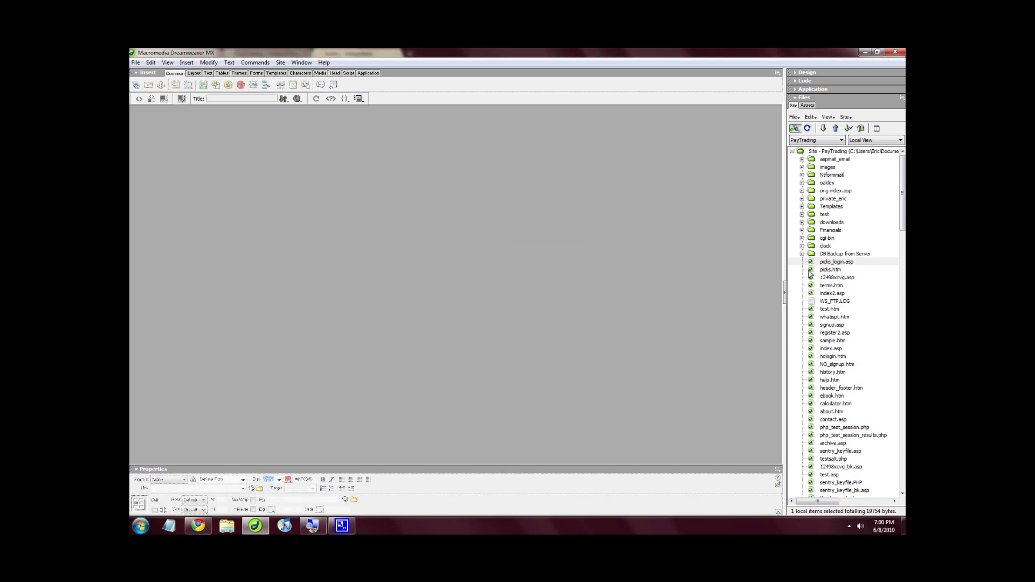
left_click(811, 271)
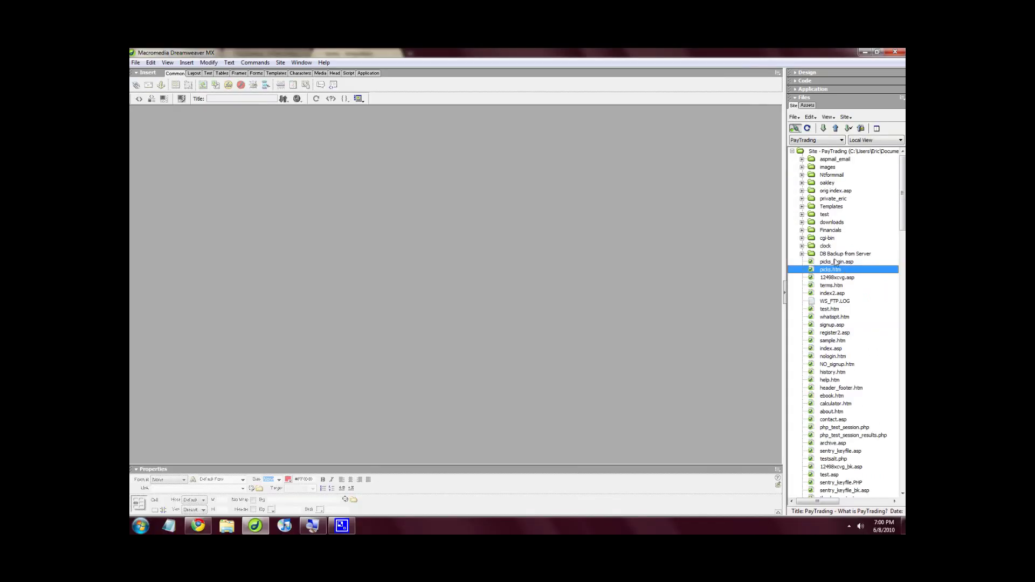
Rename picks.htm to picks.asp in the Files panel and Put it to the PayTrading server.
right_click(843, 273)
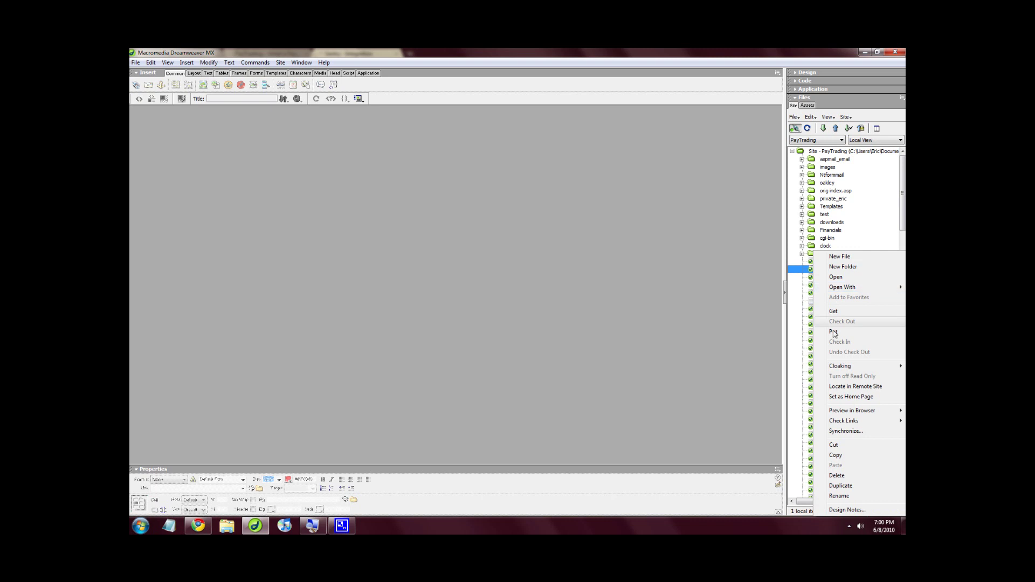
left_click(839, 496)
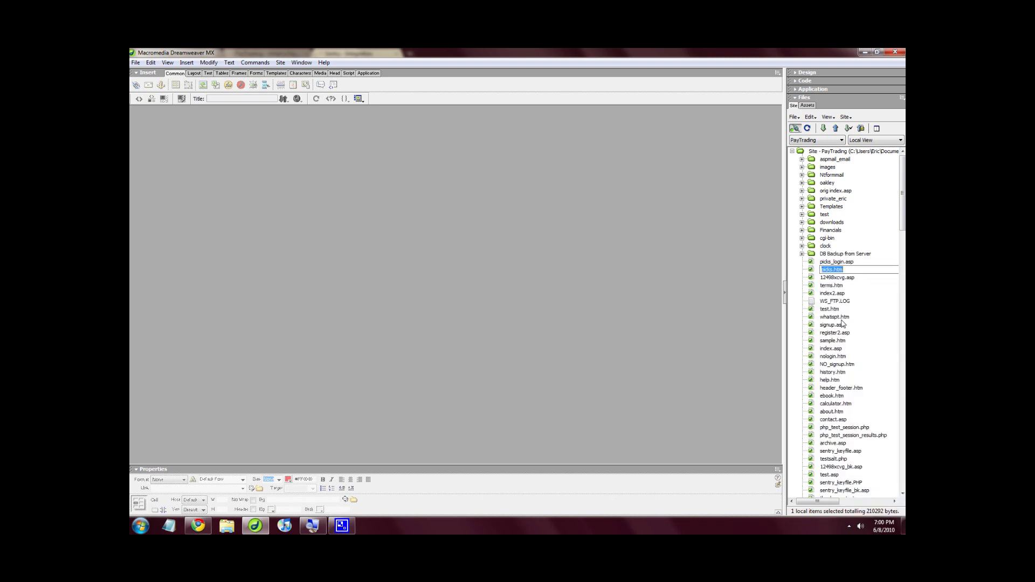
left_click(860, 270)
type("asp")
key("Return")
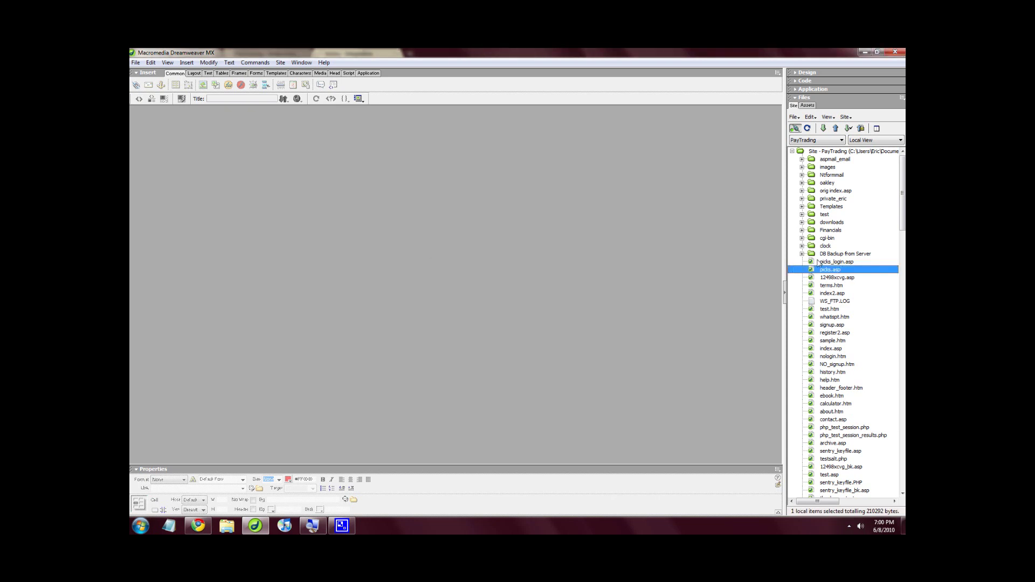
left_click(836, 129)
In Chrome, move the PayTrading login tab to first position and check its login fields.
left_click(198, 525)
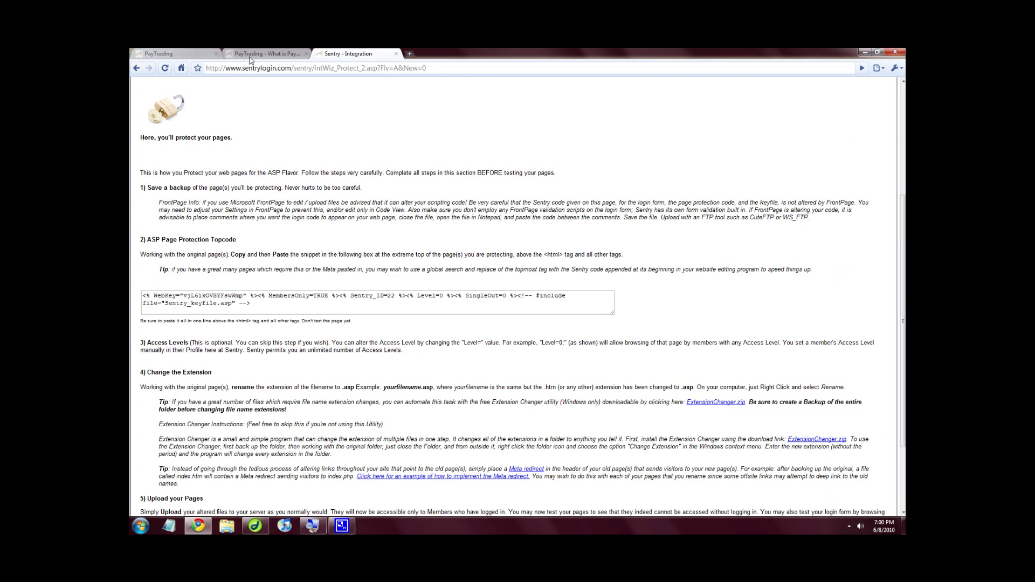
left_click(254, 55)
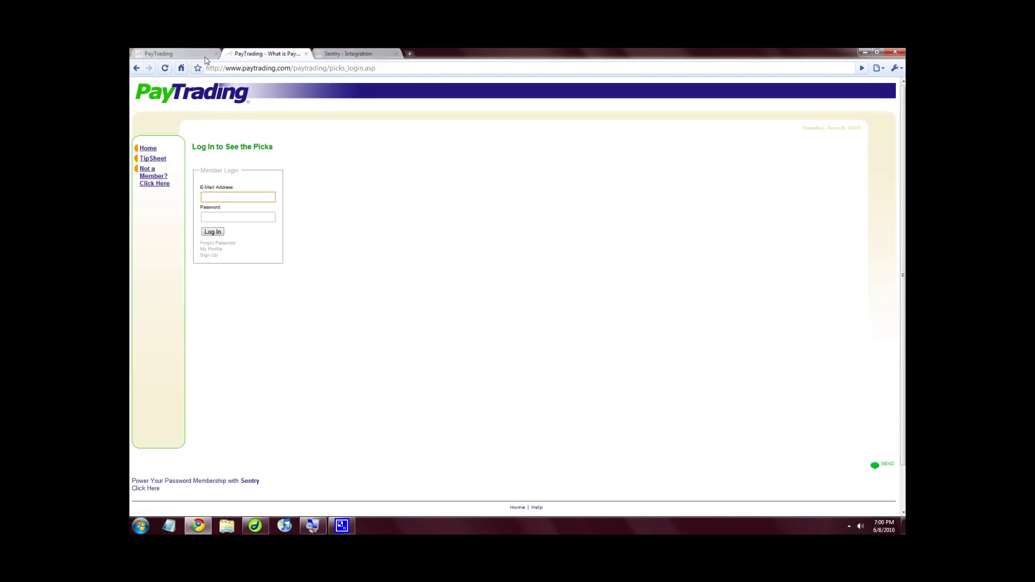
left_click_drag(255, 58, 185, 58)
left_click(261, 56)
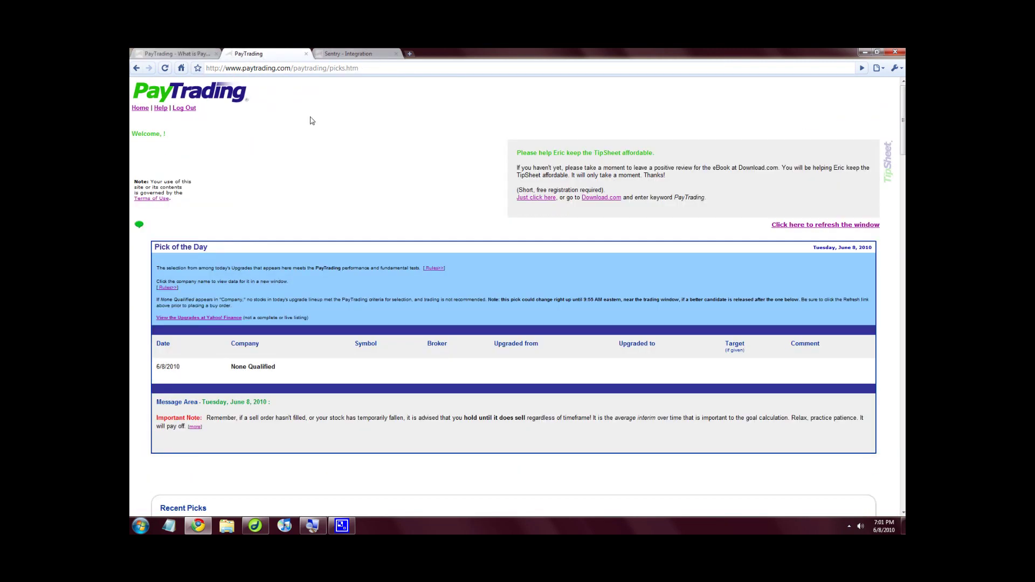
left_click(356, 69)
left_click(356, 69)
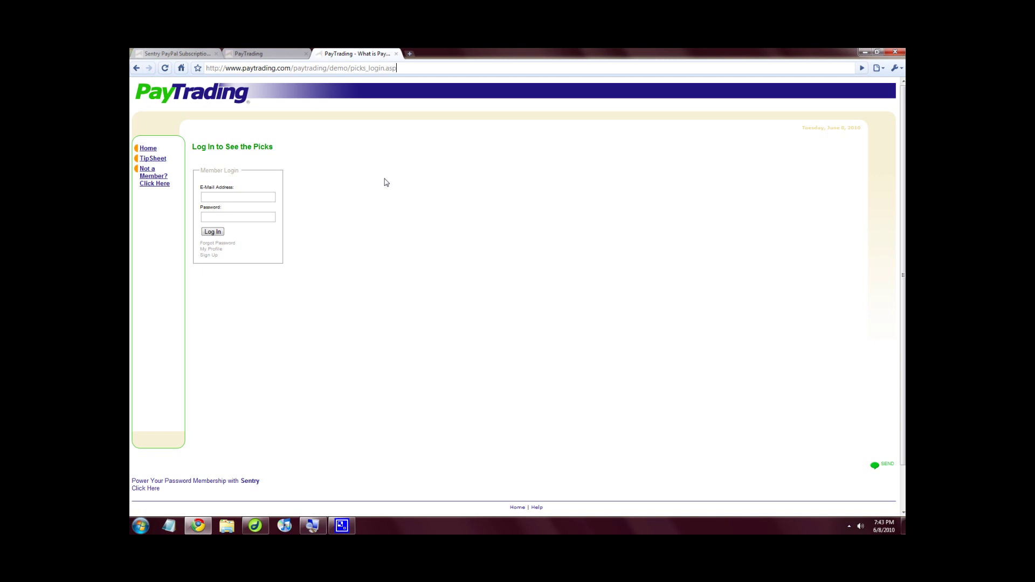
left_click(223, 198)
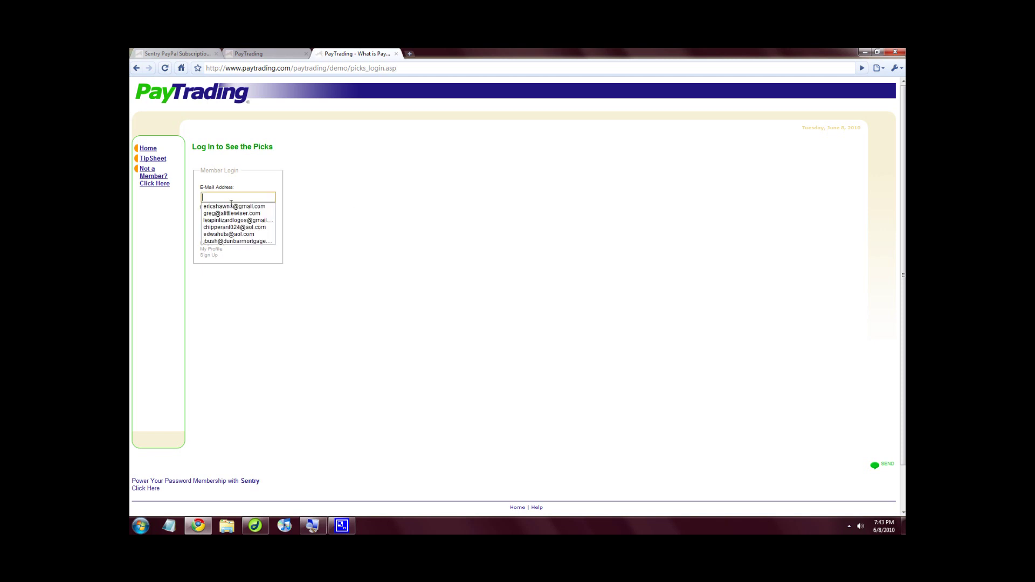
left_click(257, 216)
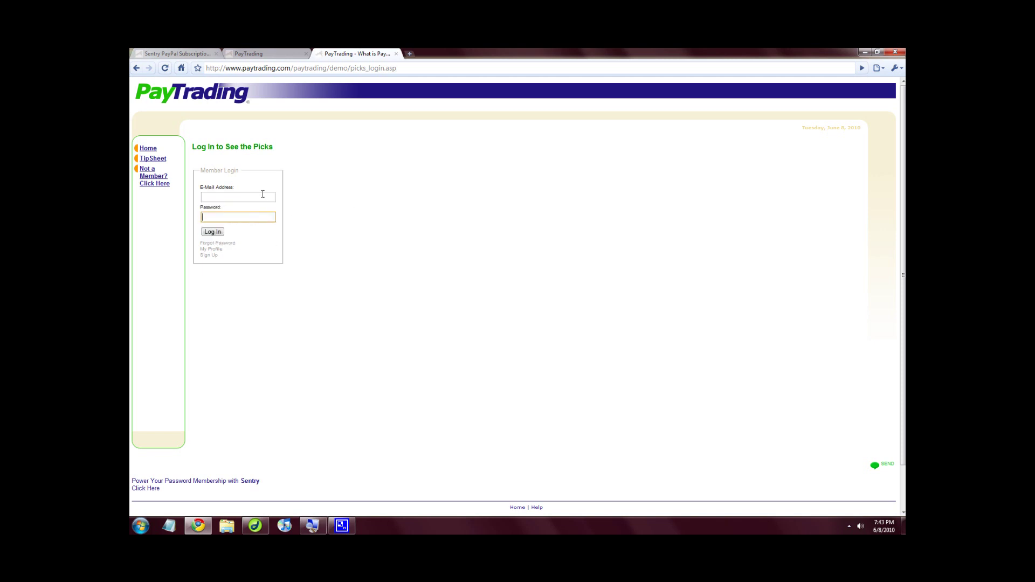
left_click(322, 174)
On the picks tab, change the address's 'htm' extension to 'asp'.
left_click(288, 55)
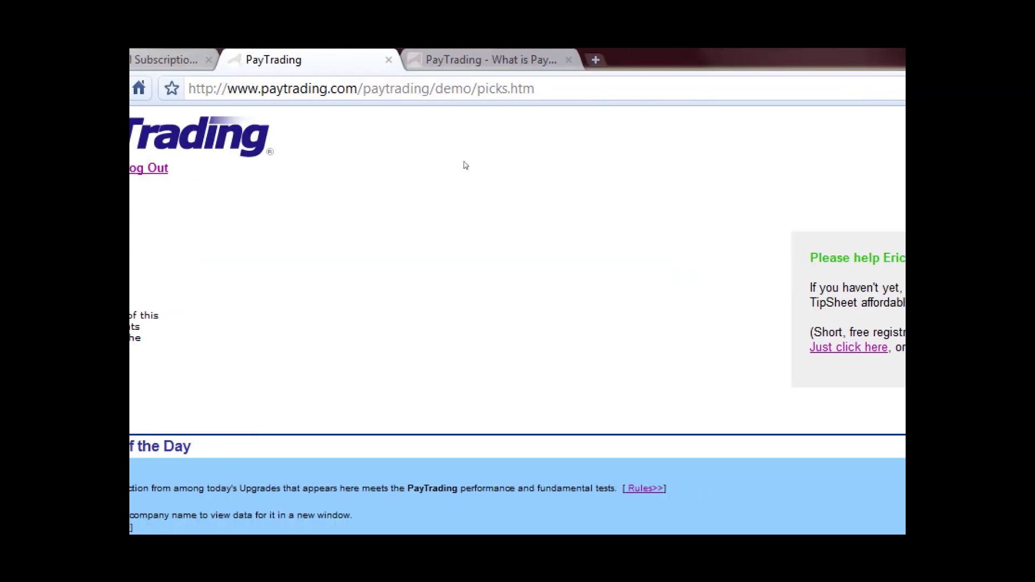
left_click_drag(472, 88, 536, 89)
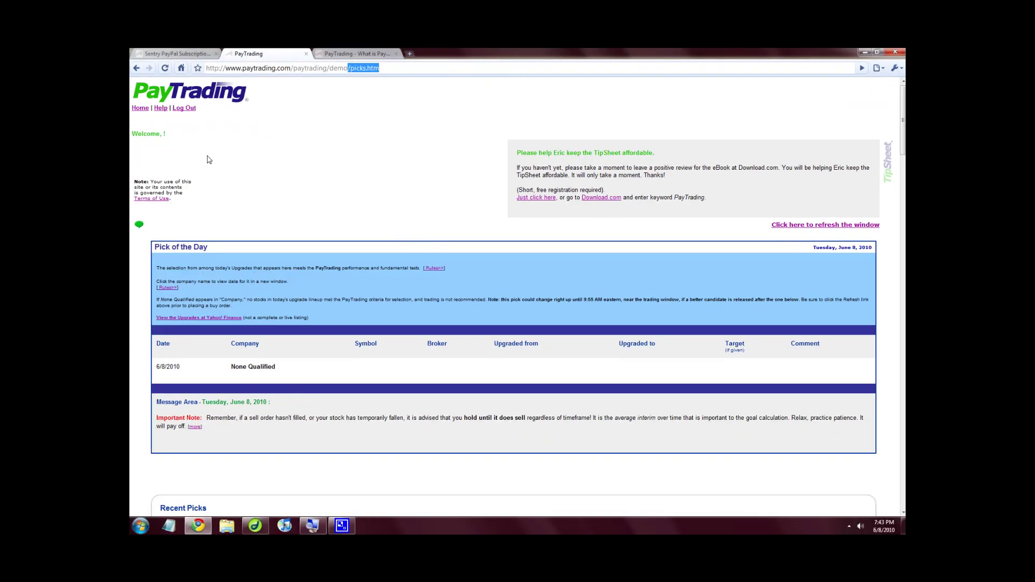
left_click(166, 226)
left_click(386, 67)
left_click(385, 68)
double_click(384, 68)
type("asp")
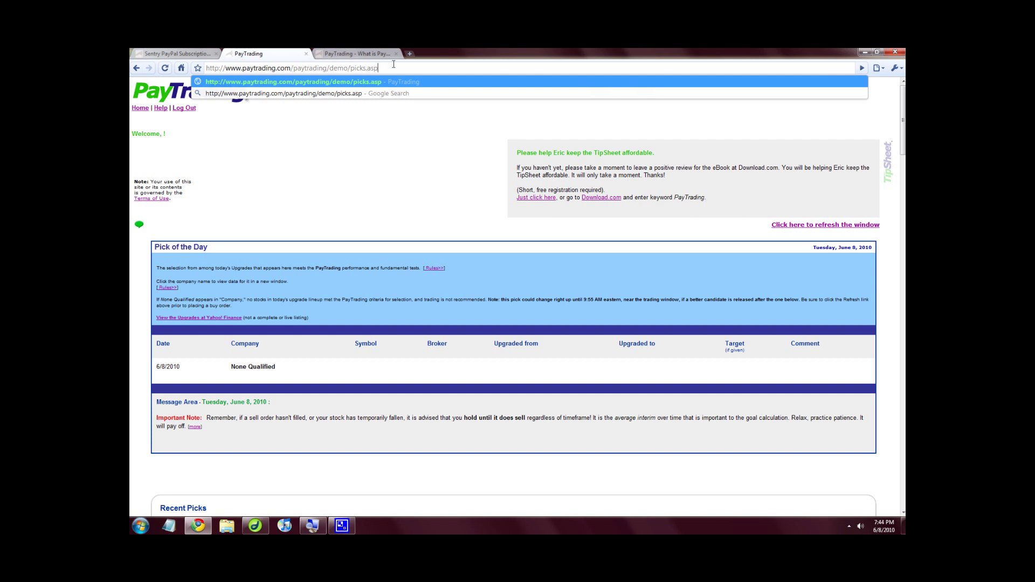
Load picks.asp, see Sentry's must-log-in restriction, and reach the 'Log in to See the Picks' form.
key("Return")
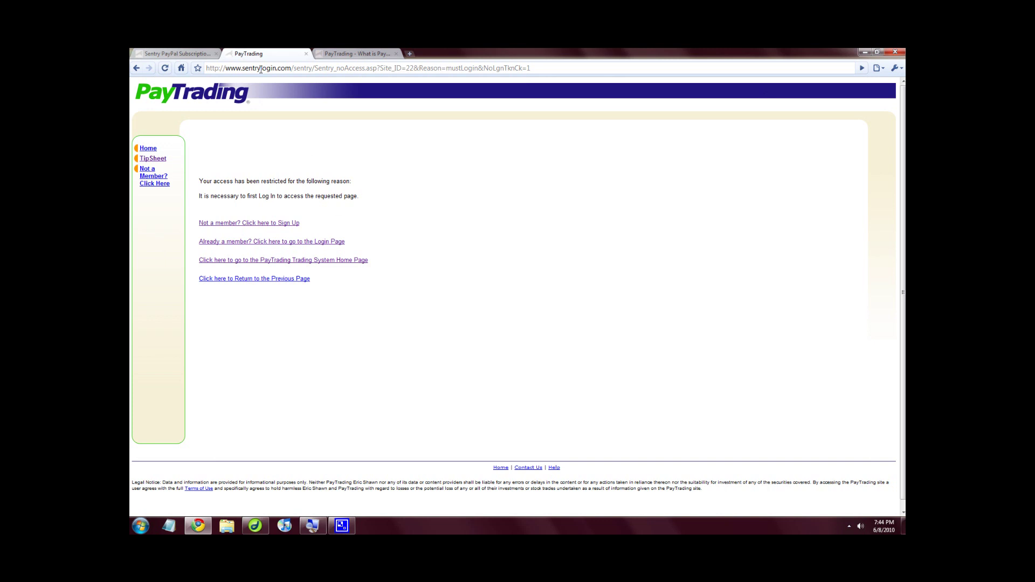
left_click_drag(241, 68, 294, 67)
left_click(358, 145)
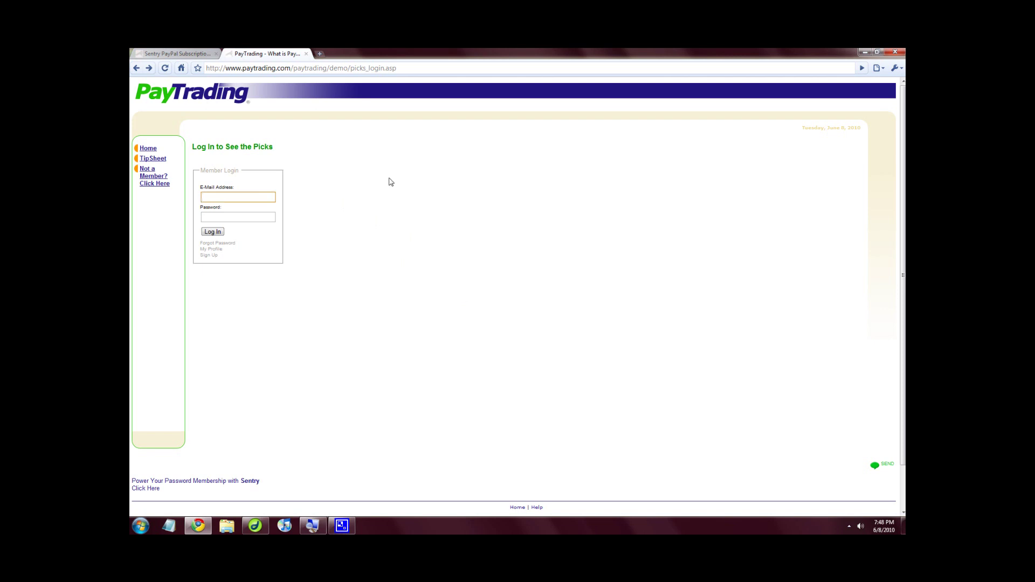
Log in with the member's e-mail address and password to view the protected Pick of the Day page.
type("oeblow@example.com")
left_click(268, 217)
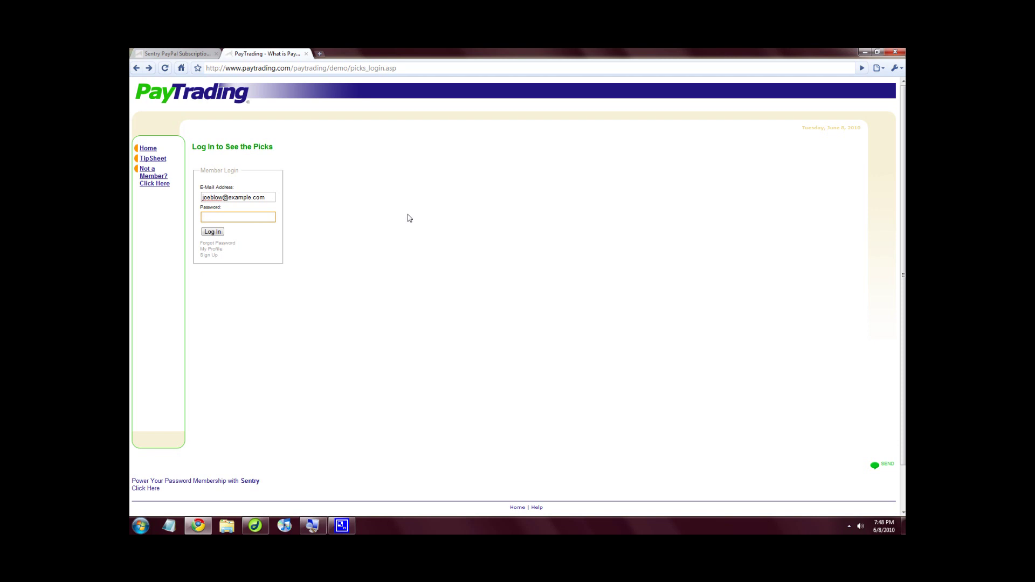
type("123")
left_click(218, 234)
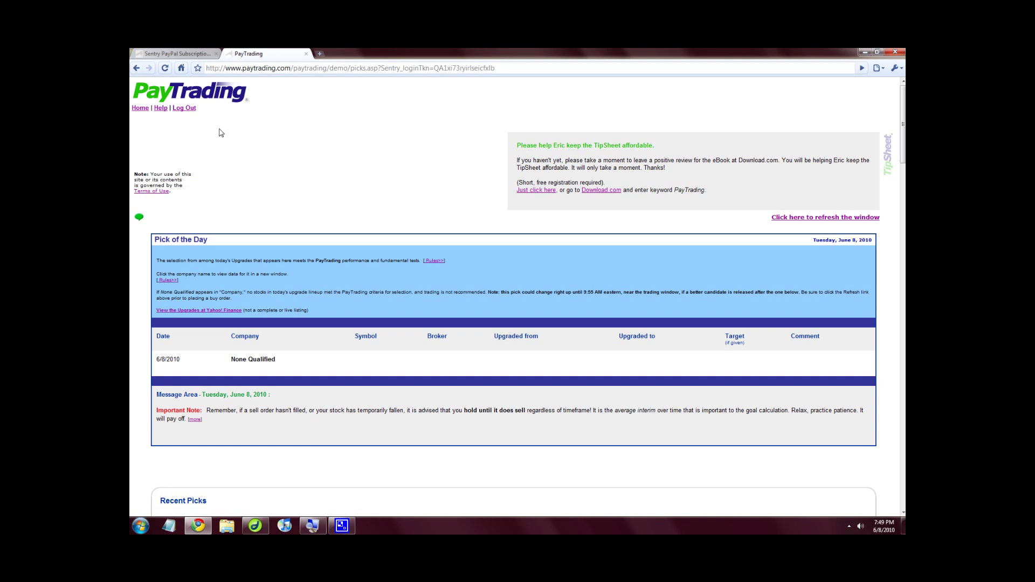
Log out of the members area, then reload demo/picks.asp to see the access-restricted notice again.
left_click(187, 111)
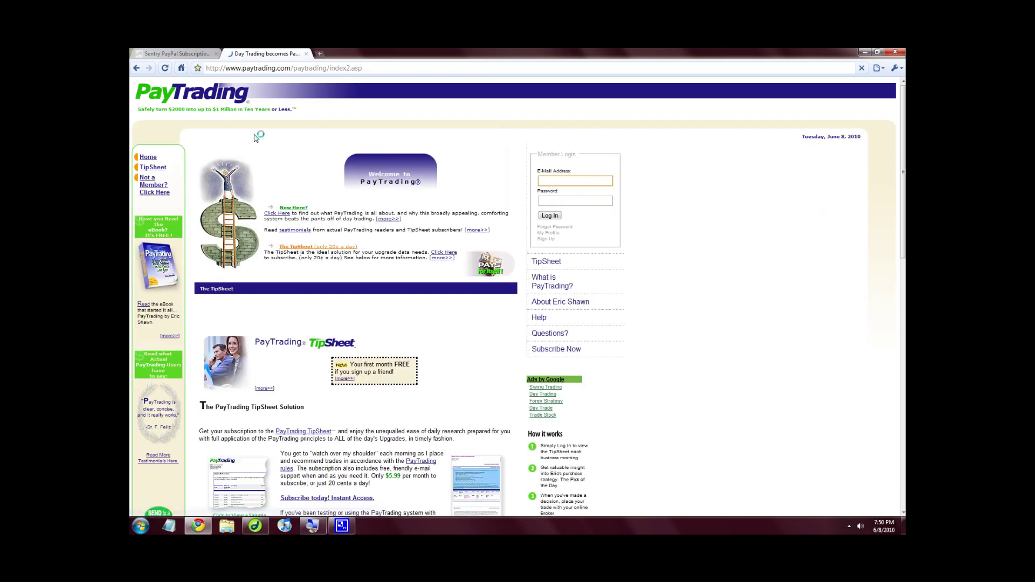
left_click(329, 68)
left_click(329, 69)
left_click_drag(328, 69, 362, 69)
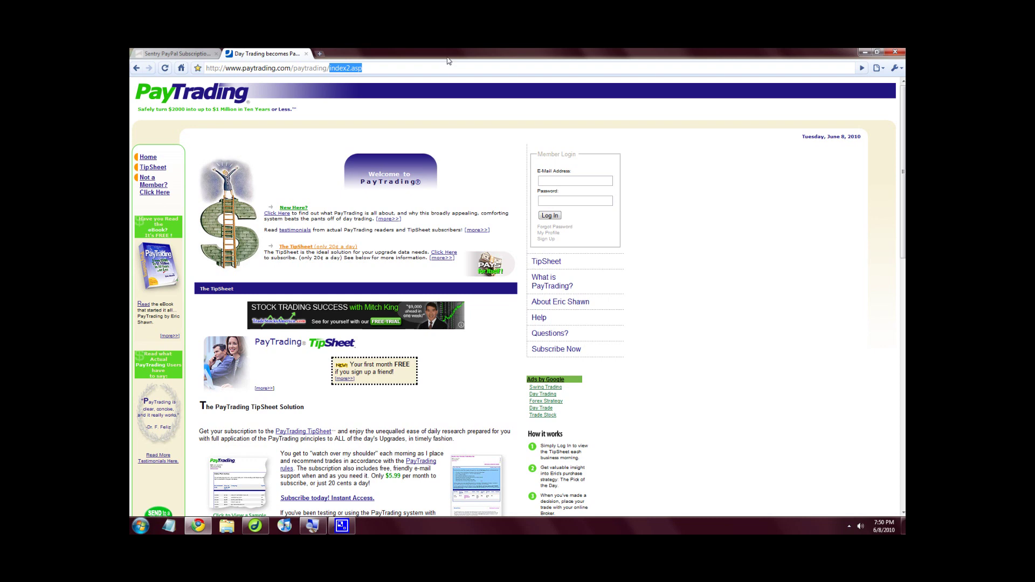
type("demo")
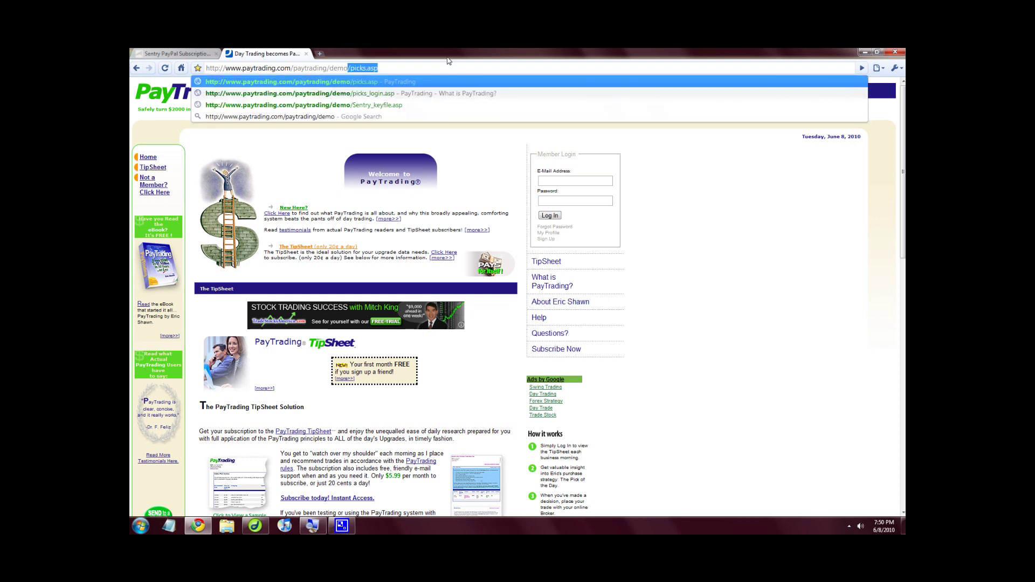
key("Return")
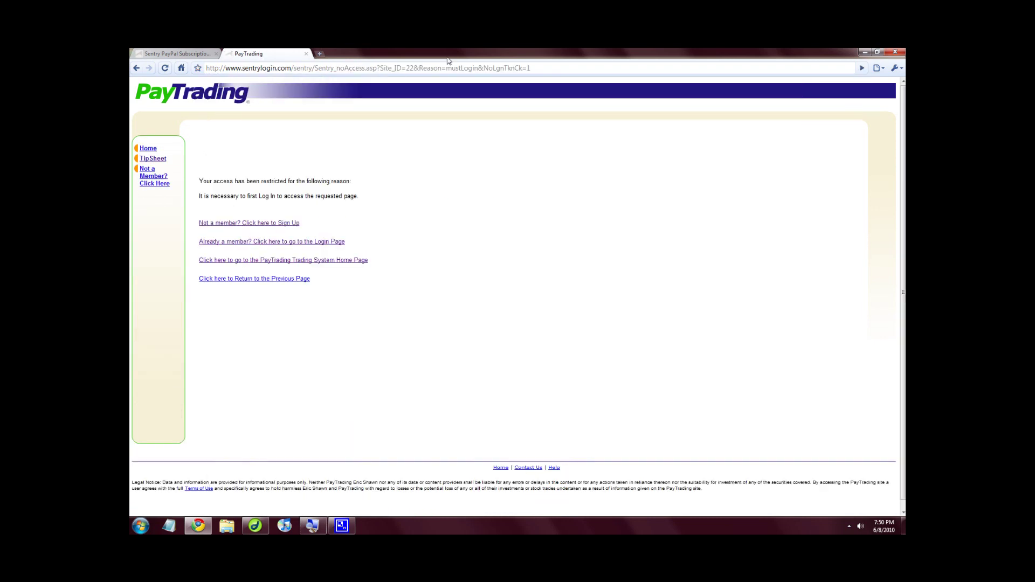